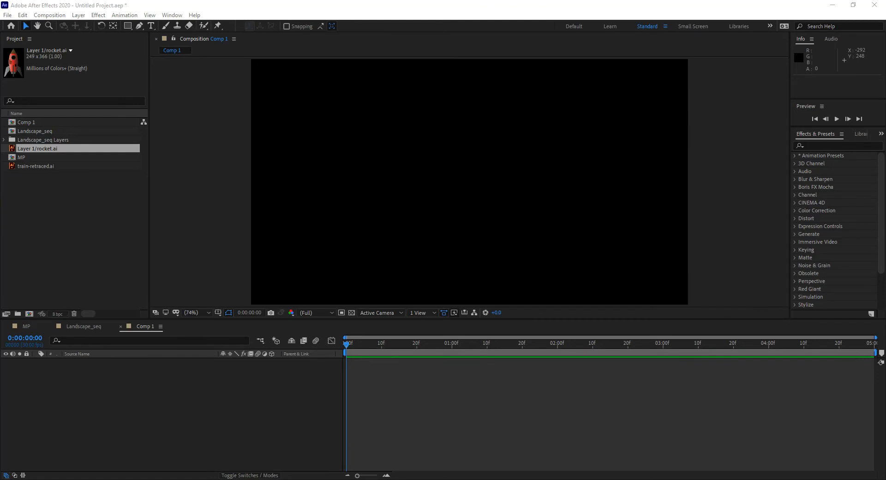
# - Add Layer 1/rocket.ai to the Comp 1 timeline and set its scale to 40%
pyautogui.moveTo(12, 150); pyautogui.dragTo(79, 413)
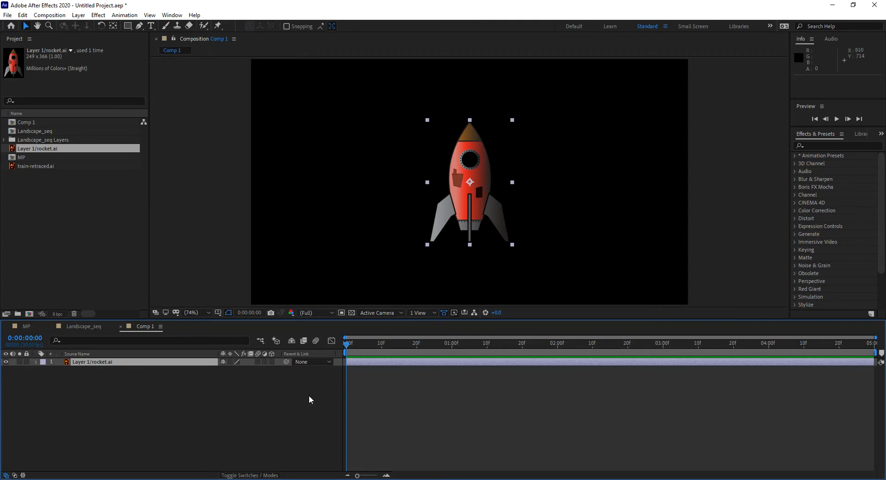
pyautogui.press('s')
pyautogui.click(237, 370)
pyautogui.write('40')
pyautogui.press('Return')
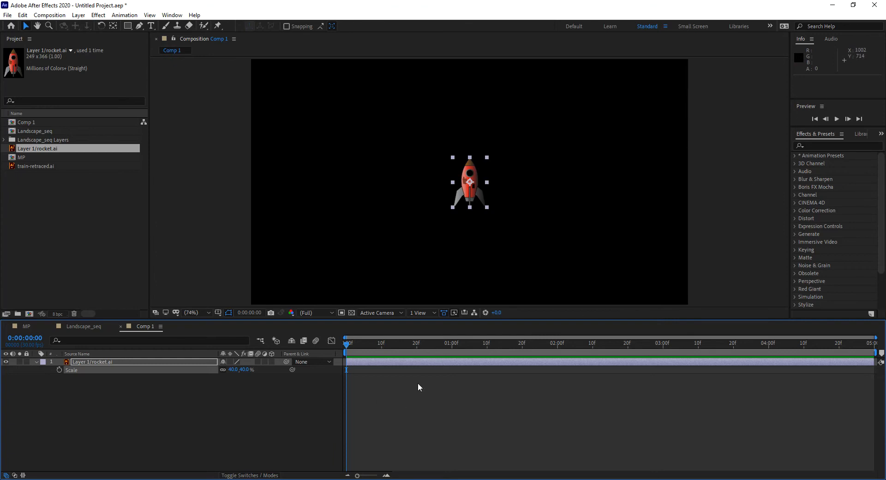
# - Move the rocket just outside the left edge of the composition frame and open Motion Sketch
pyautogui.moveTo(473, 200); pyautogui.dragTo(232, 191)
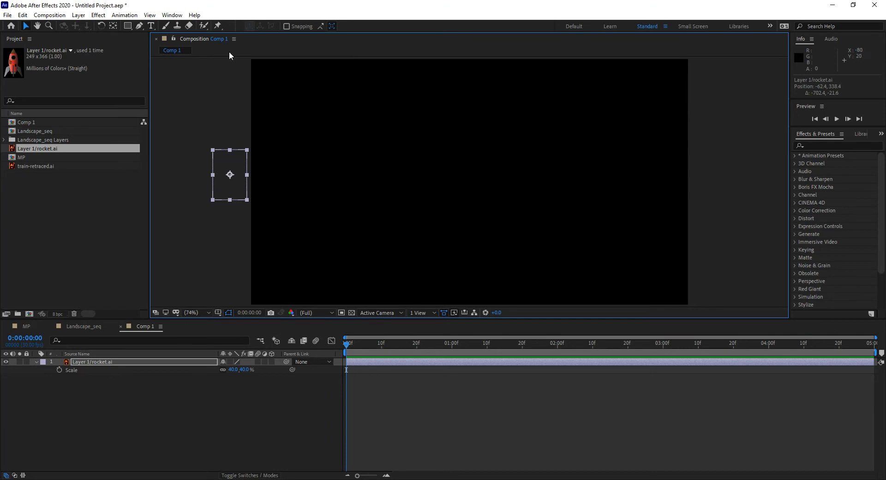
pyautogui.click(171, 15)
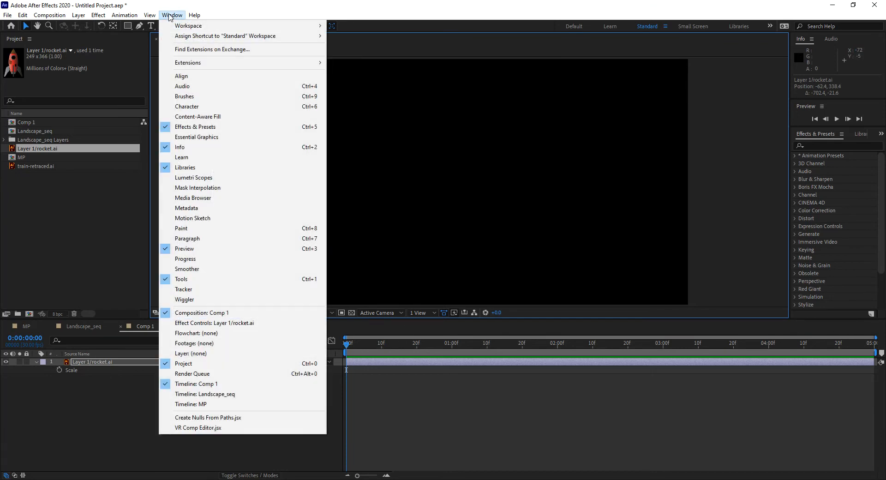
pyautogui.click(225, 219)
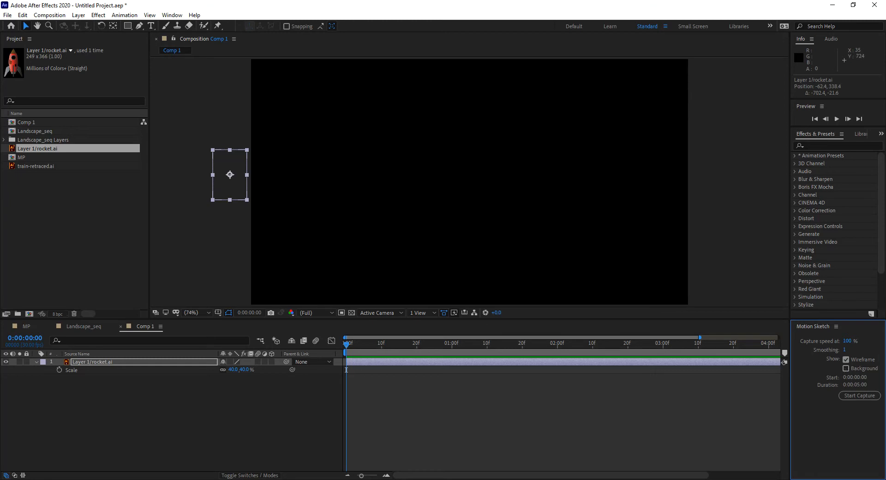
pyautogui.click(857, 395)
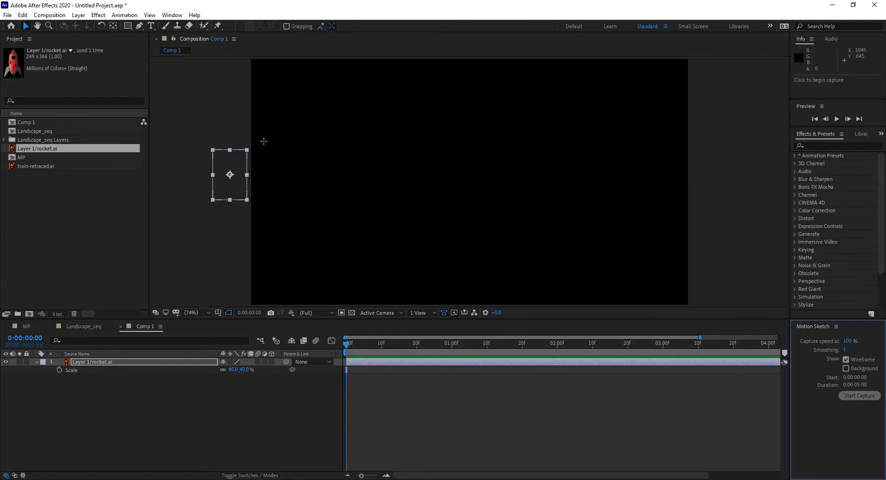
pyautogui.moveTo(228, 138)
pyautogui.mouseDown()
pyautogui.moveTo(274, 114)
pyautogui.moveTo(304, 122)
pyautogui.moveTo(327, 225)
pyautogui.moveTo(355, 230)
pyautogui.moveTo(441, 131)
pyautogui.moveTo(489, 164)
pyautogui.moveTo(510, 209)
pyautogui.moveTo(555, 250)
pyautogui.moveTo(603, 191)
pyautogui.moveTo(627, 142)
pyautogui.moveTo(642, 139)
pyautogui.moveTo(699, 196)
pyautogui.moveTo(722, 195)
pyautogui.mouseUp()
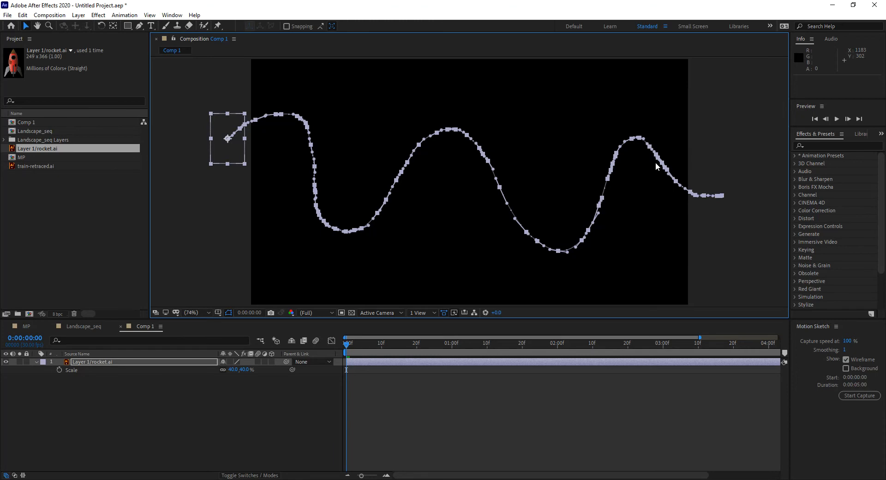
pyautogui.hotkey('ctrl', 'z')
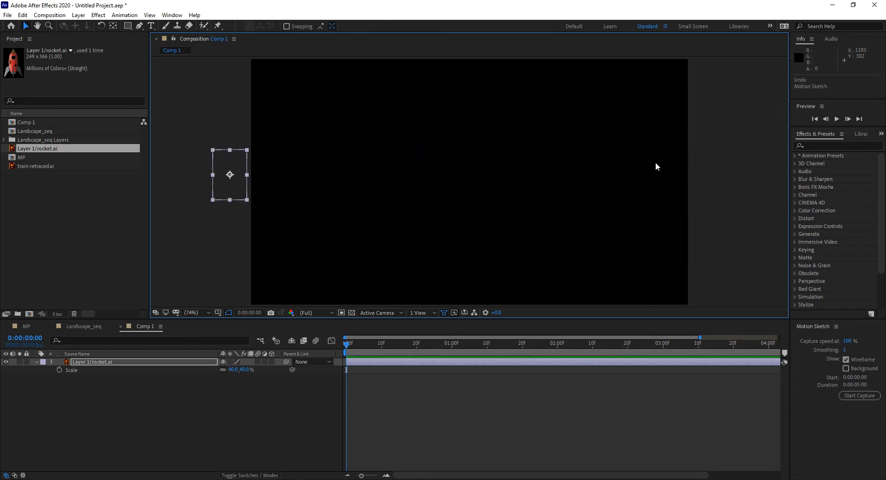
# - Record a wavy Motion Sketch path for the rocket, running from outside the frame's left edge to beyond its right edge
pyautogui.click(860, 396)
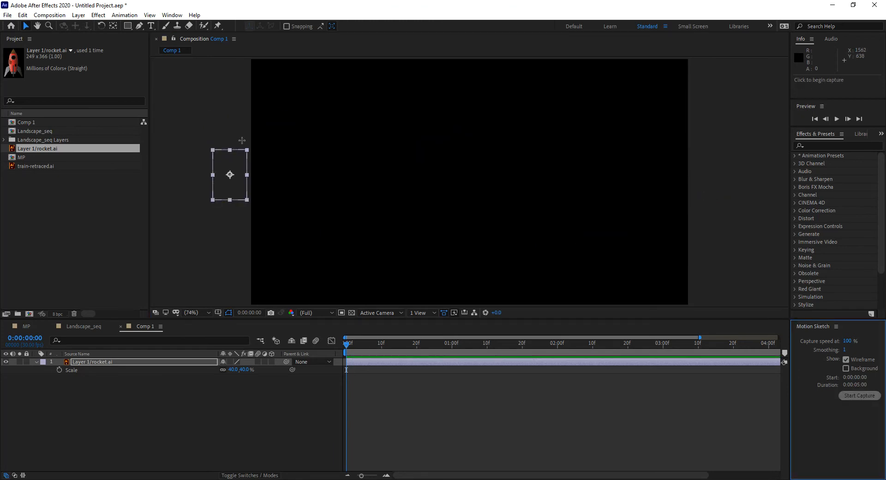
pyautogui.moveTo(233, 136)
pyautogui.mouseDown()
pyautogui.moveTo(270, 114)
pyautogui.moveTo(293, 119)
pyautogui.moveTo(312, 174)
pyautogui.moveTo(345, 198)
pyautogui.moveTo(386, 180)
pyautogui.moveTo(418, 139)
pyautogui.moveTo(459, 143)
pyautogui.moveTo(502, 232)
pyautogui.moveTo(532, 247)
pyautogui.moveTo(616, 140)
pyautogui.moveTo(638, 149)
pyautogui.moveTo(680, 207)
pyautogui.moveTo(720, 207)
pyautogui.mouseUp()
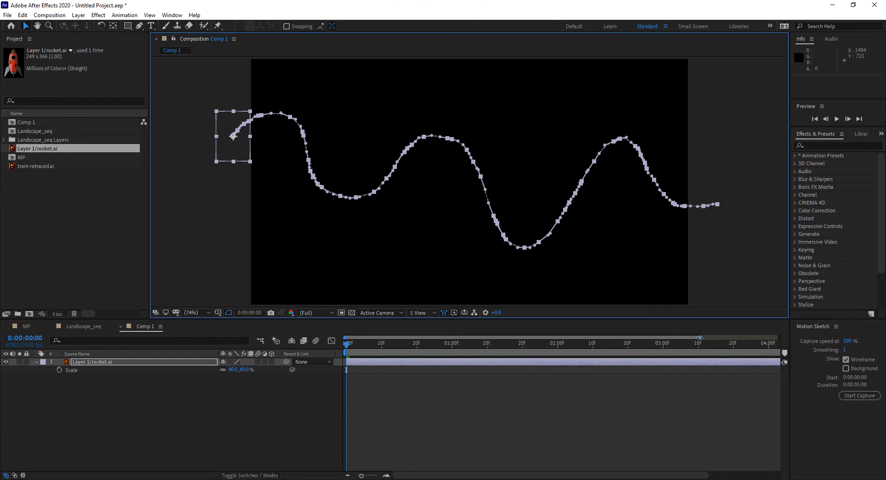
# - Show the full 5-second timeline with the rocket layer's Position keyframes, and preview the recorded motion
pyautogui.moveTo(699, 337); pyautogui.dragTo(779, 338)
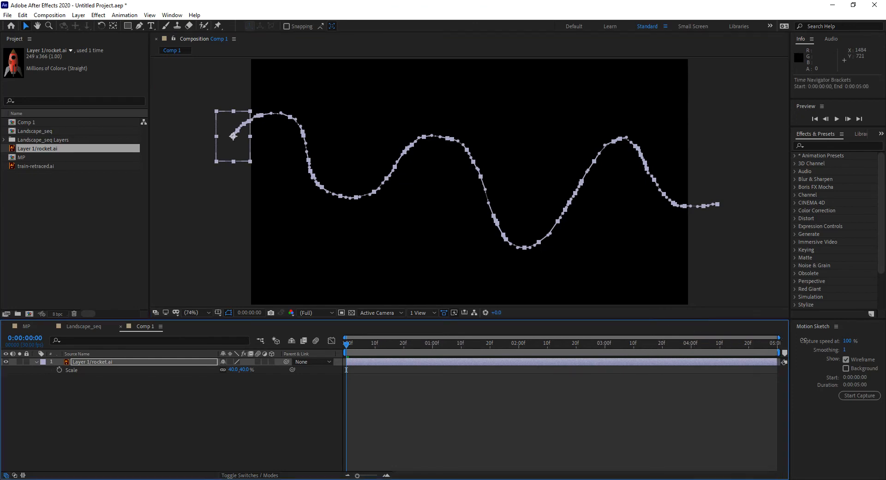
pyautogui.click(100, 362)
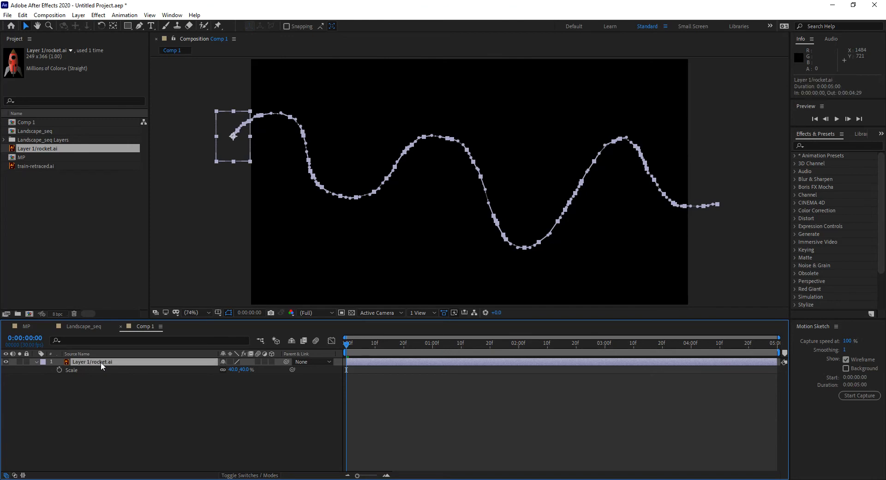
pyautogui.press('p')
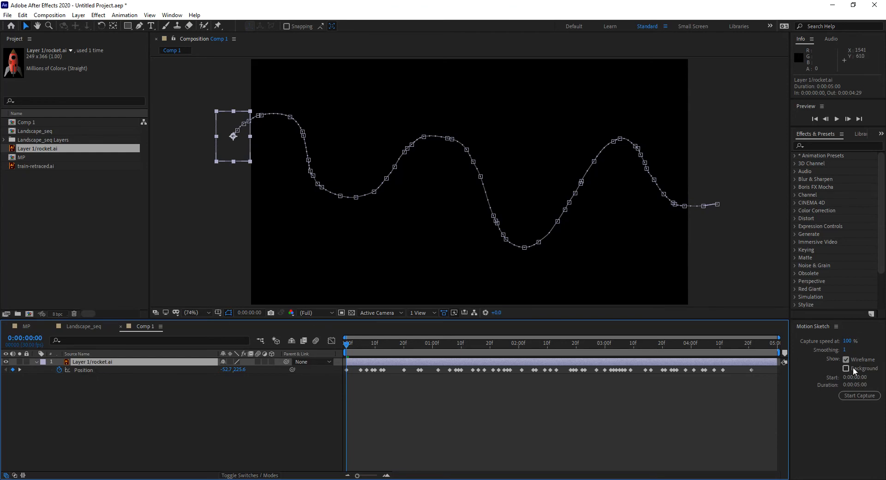
pyautogui.press('space')
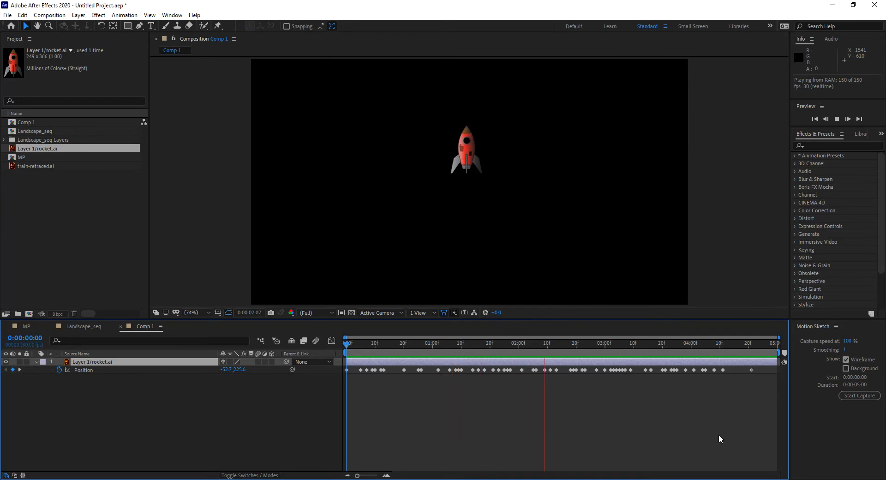
pyautogui.press('space')
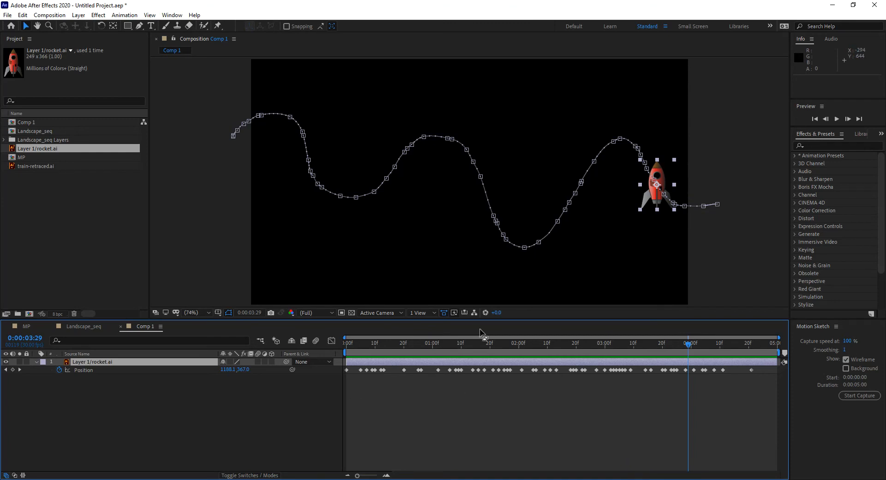
# - Simplify the rocket's Position keyframes with the Smoother applied to Spatial Path, and preview the animation
pyautogui.click(177, 17)
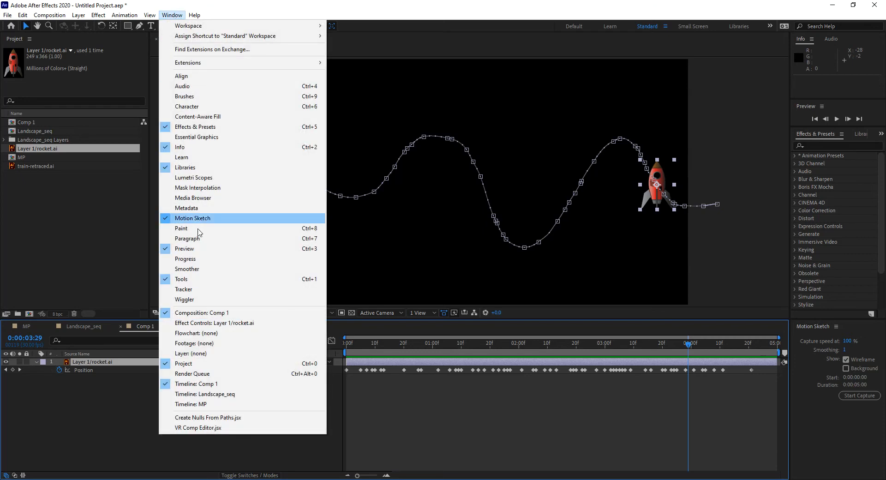
pyautogui.click(198, 270)
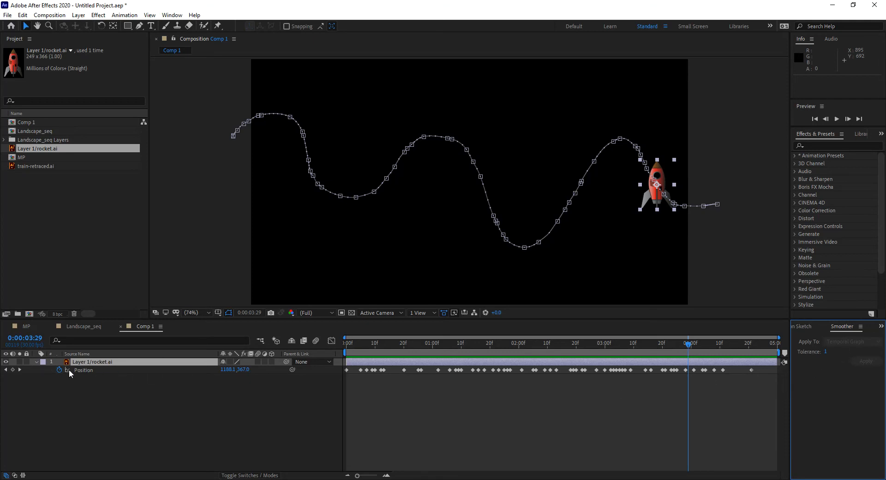
pyautogui.click(83, 370)
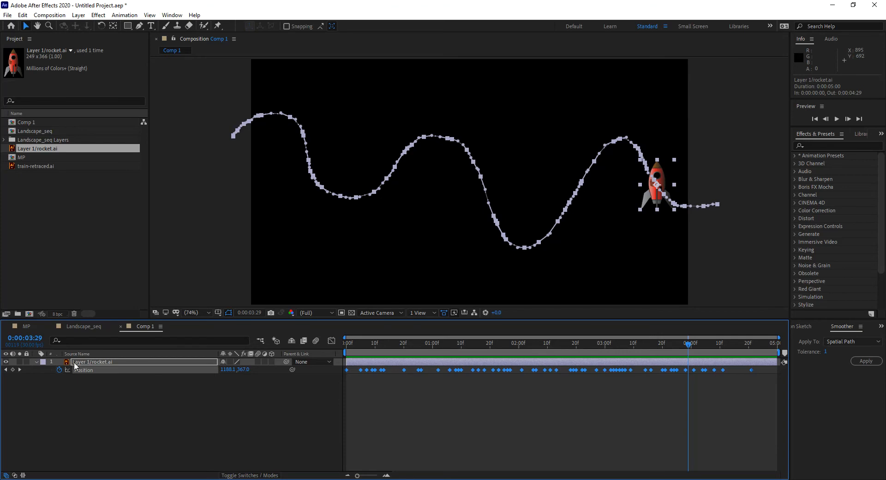
pyautogui.click(867, 362)
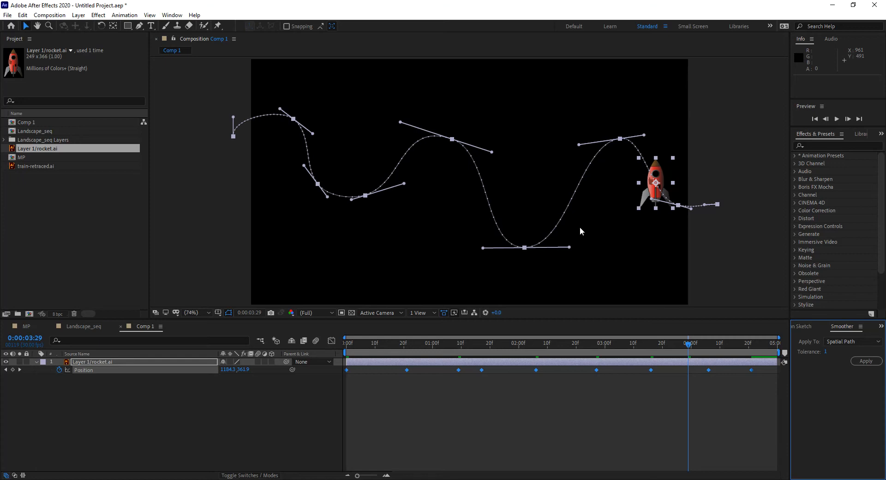
pyautogui.press('space')
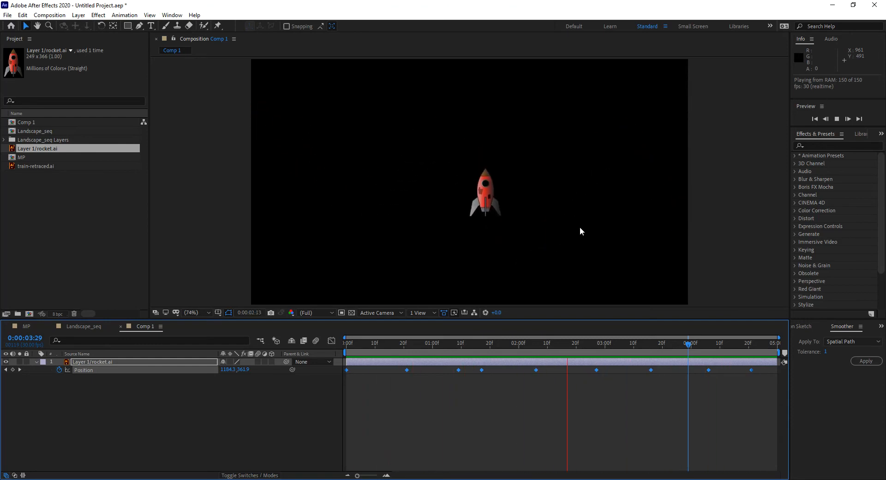
pyautogui.press('space')
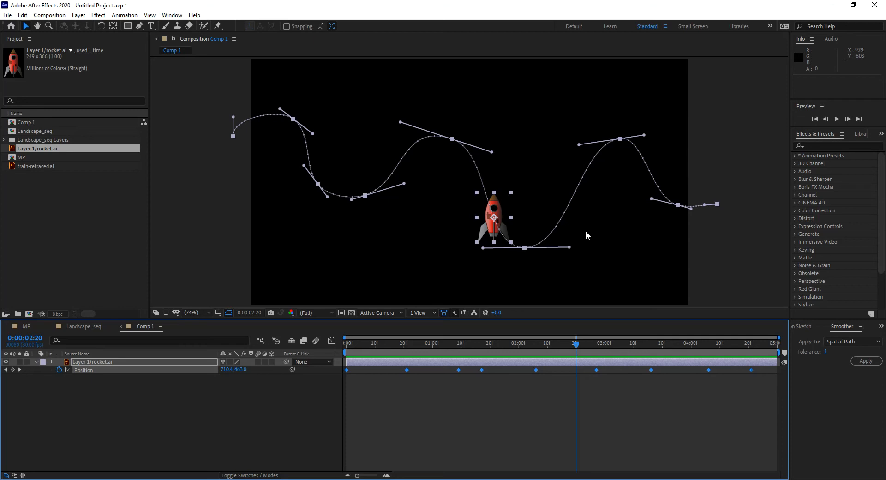
# - Try Linear spatial interpolation on all the rocket's Position keyframes, then undo the change
pyautogui.rightClick(482, 369)
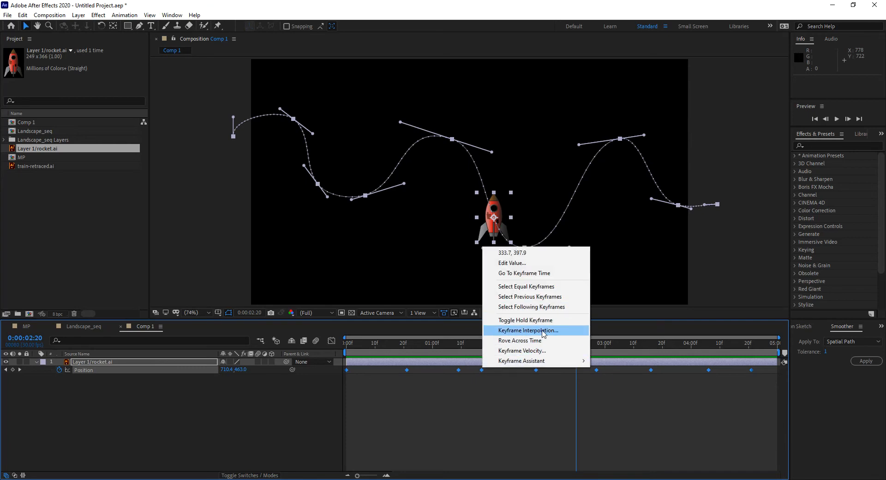
pyautogui.click(543, 331)
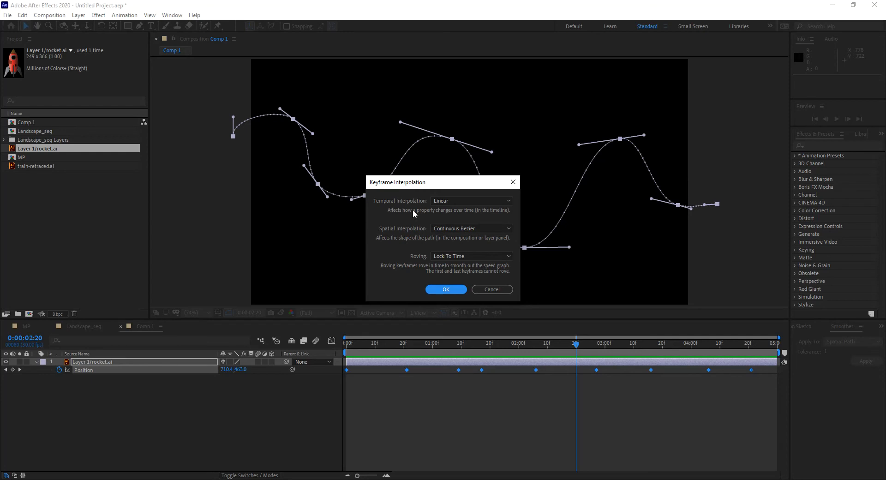
pyautogui.click(475, 229)
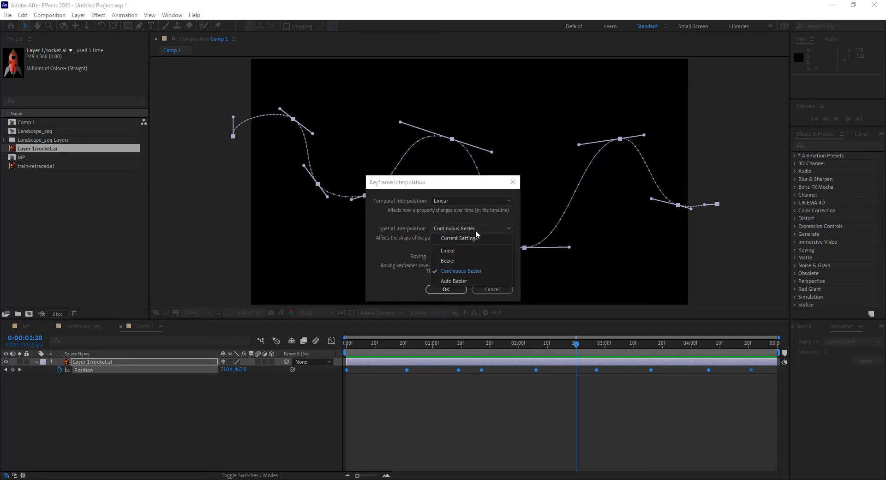
pyautogui.click(455, 252)
pyautogui.click(459, 289)
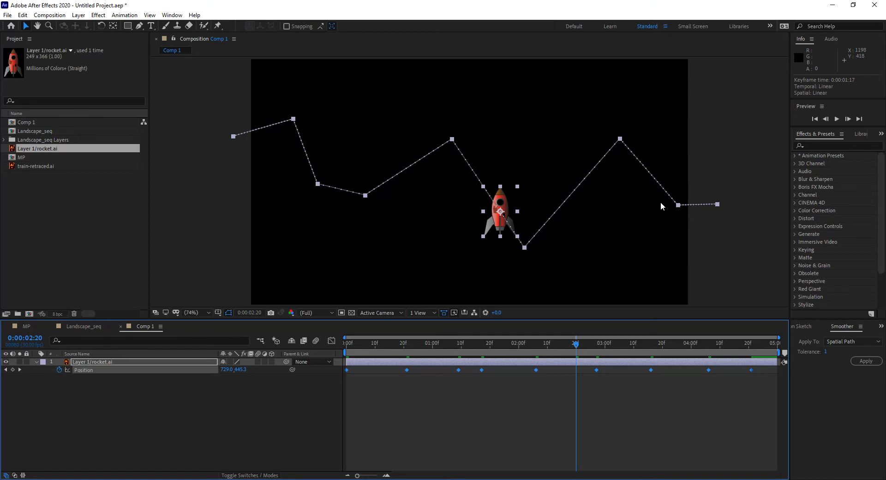
pyautogui.hotkey('ctrl', 'z')
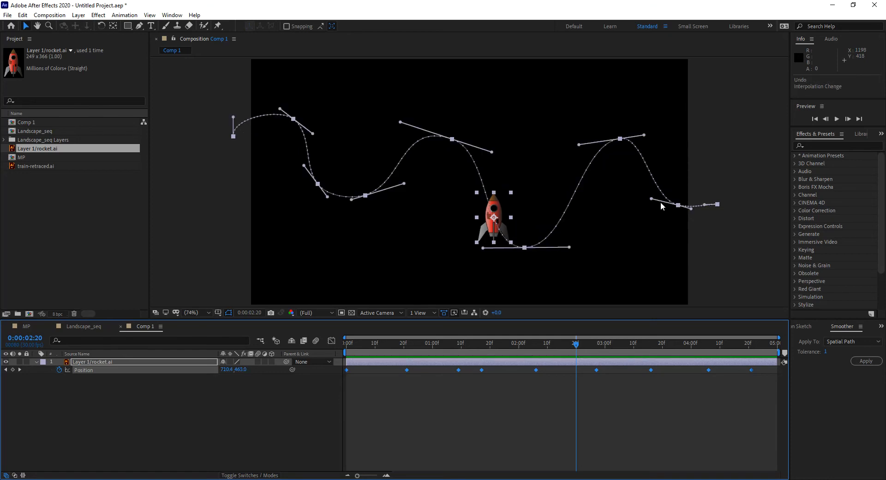
# - Set the rocket's Position keyframes to Rove Across Time in Keyframe Interpolation, with Linear temporal and Continuous Bezier spatial interpolation
pyautogui.rightClick(536, 370)
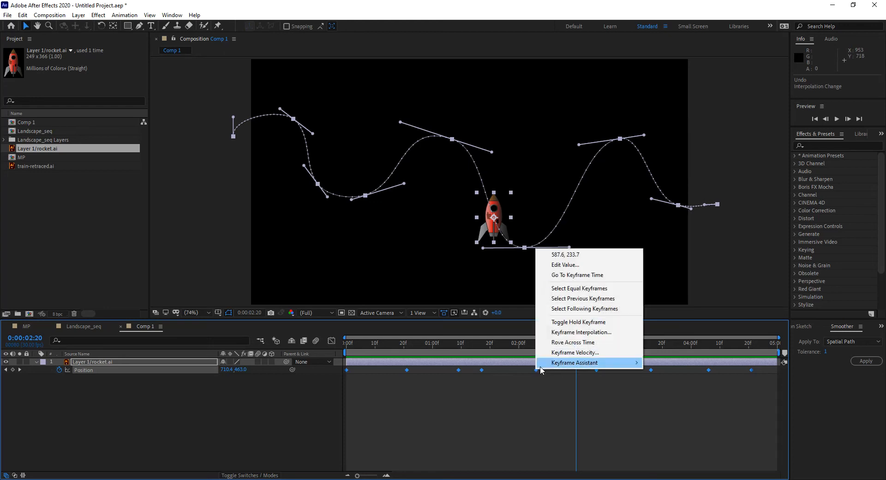
pyautogui.click(597, 333)
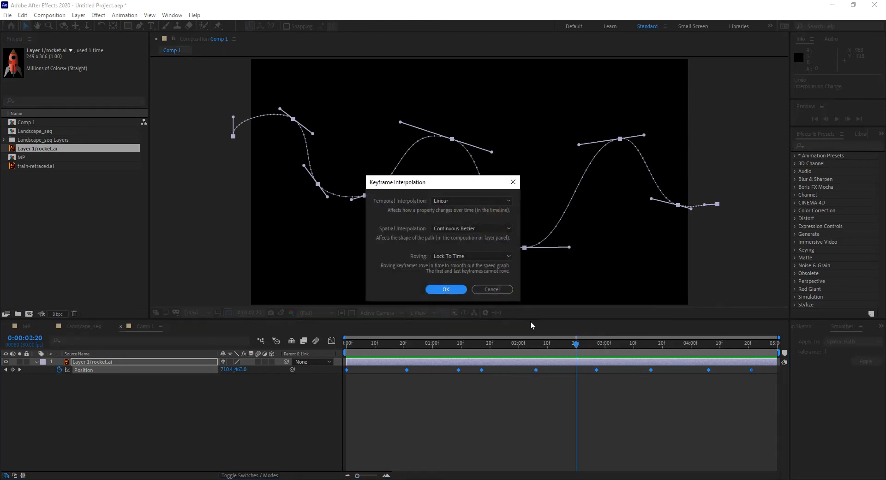
pyautogui.click(480, 200)
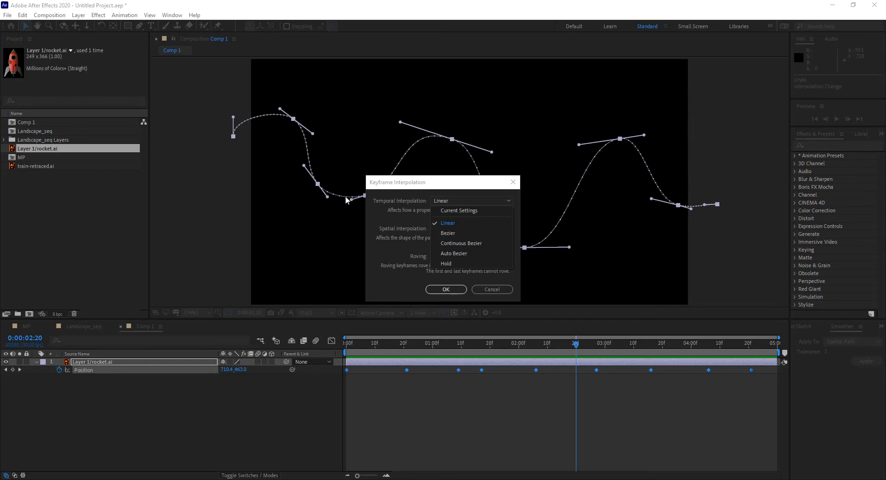
pyautogui.click(484, 185)
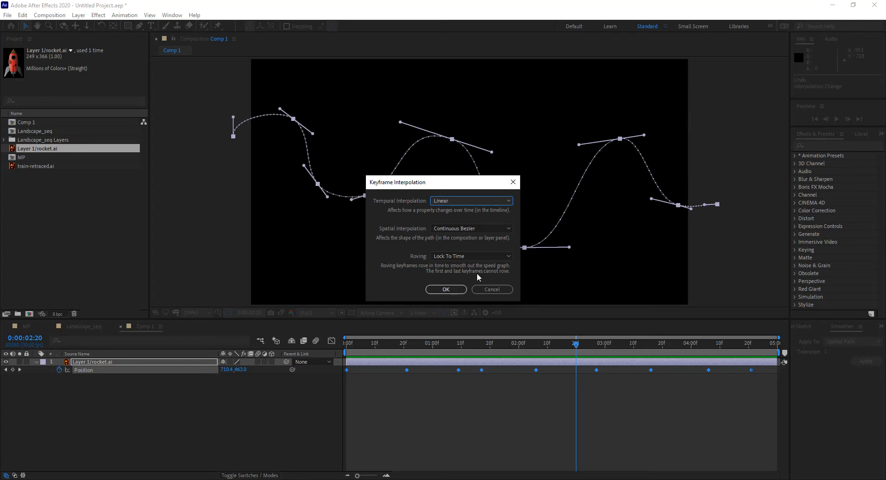
pyautogui.click(478, 256)
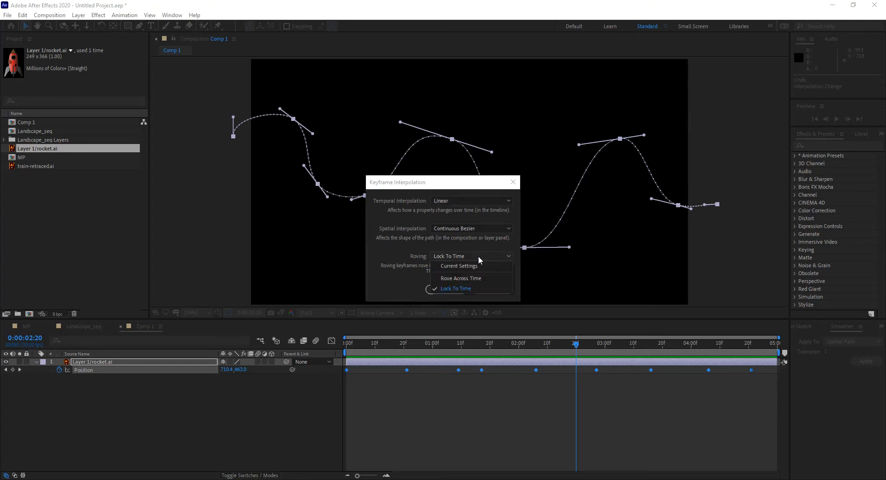
pyautogui.click(469, 279)
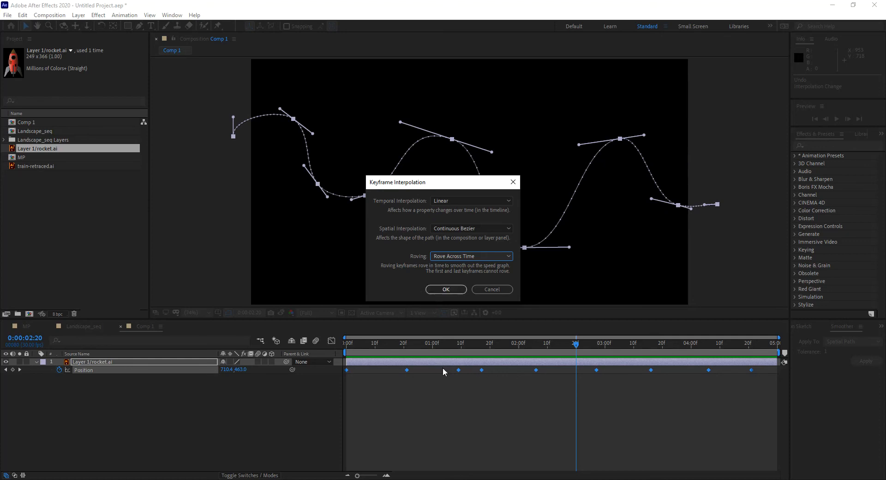
pyautogui.click(445, 289)
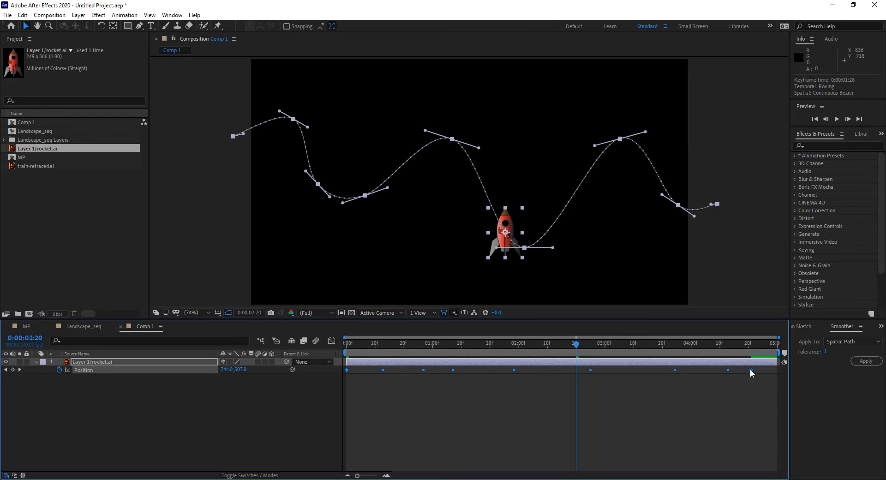
# - Return to the start of the composition and preview the rocket's motion with the roving keyframes
pyautogui.moveTo(750, 370)
pyautogui.moveTo(379, 345); pyautogui.dragTo(322, 349)
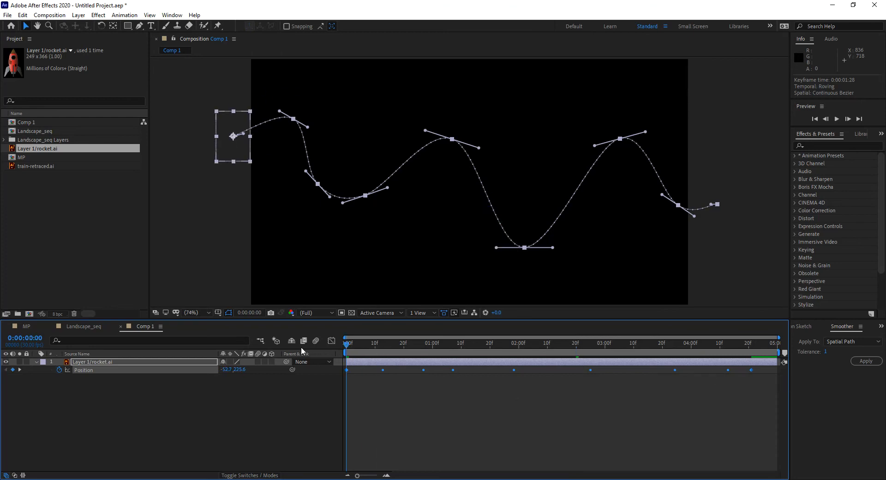
pyautogui.press('space')
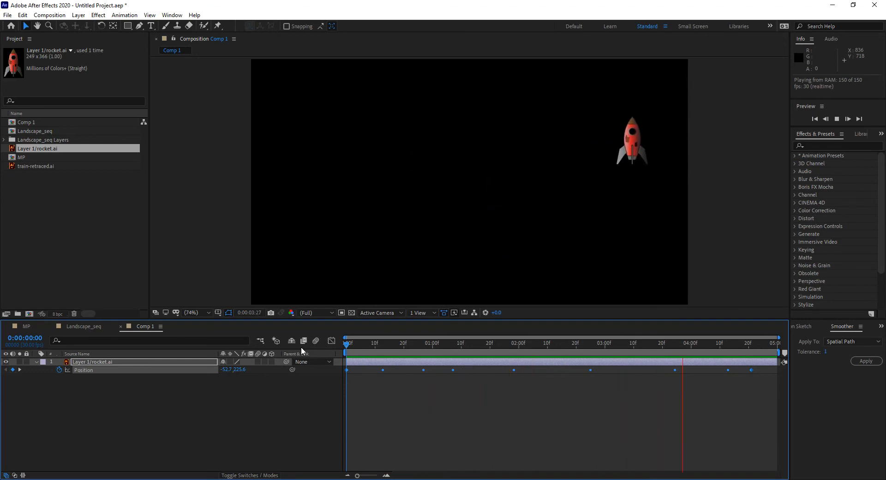
# - Examine the temporal interpolation options in Keyframe Interpolation for the Position keyframe near two seconds, leaving its settings as they are
pyautogui.press('space')
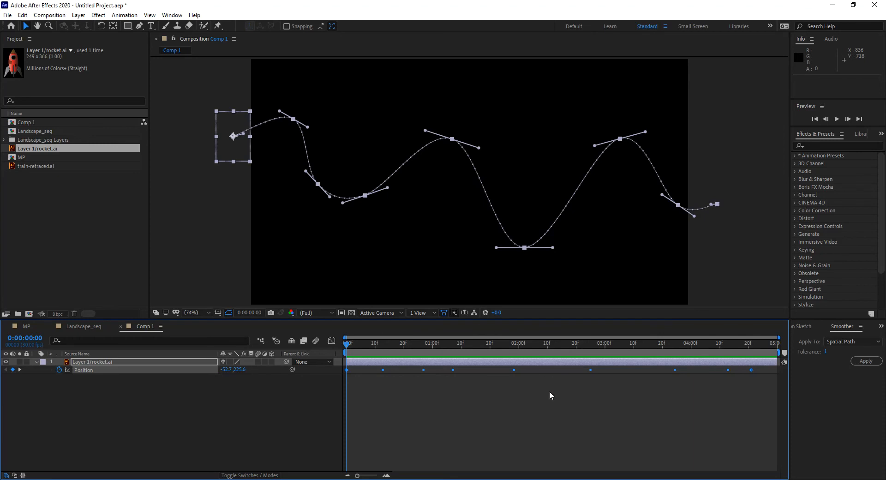
pyautogui.click(519, 383)
pyautogui.click(513, 369)
pyautogui.rightClick(514, 370)
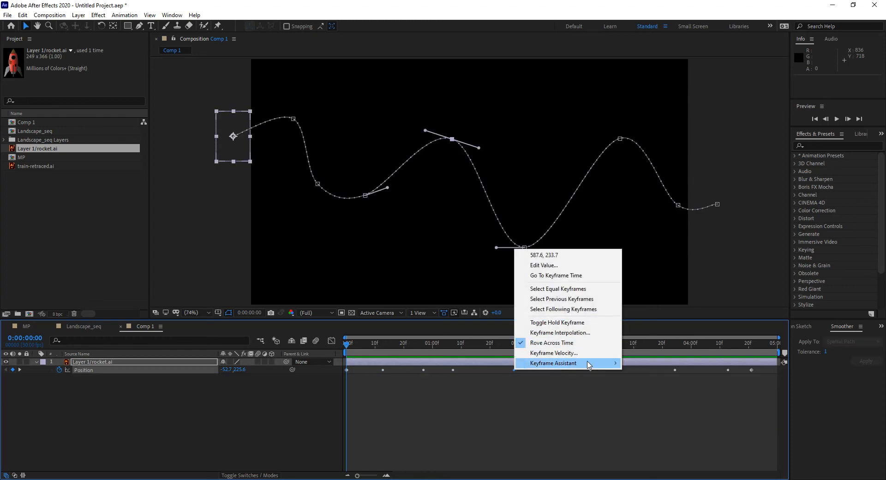
pyautogui.moveTo(585, 367)
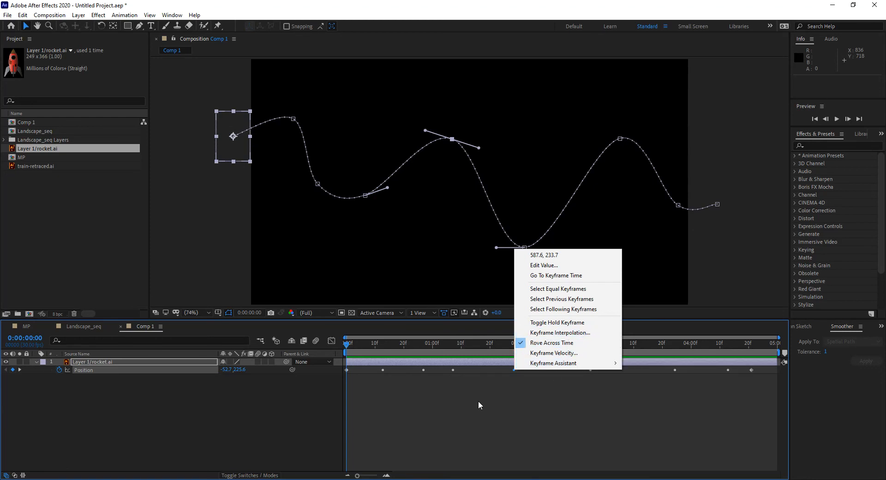
pyautogui.click(564, 332)
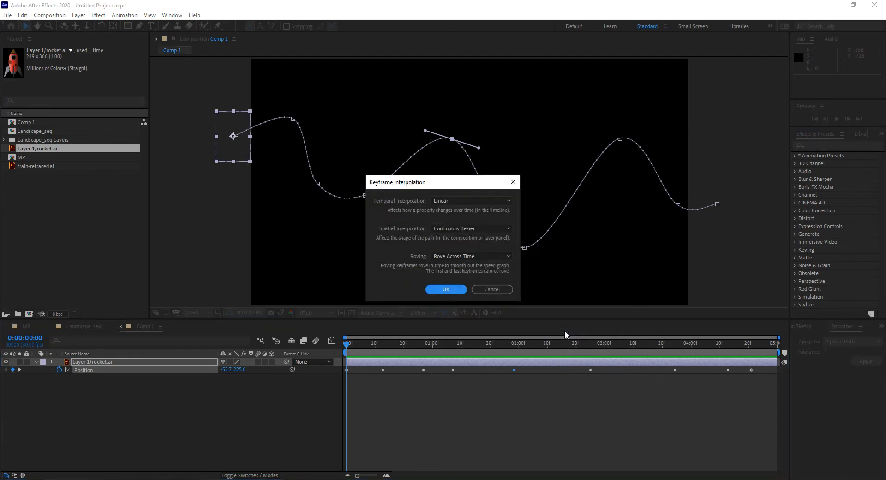
pyautogui.click(468, 200)
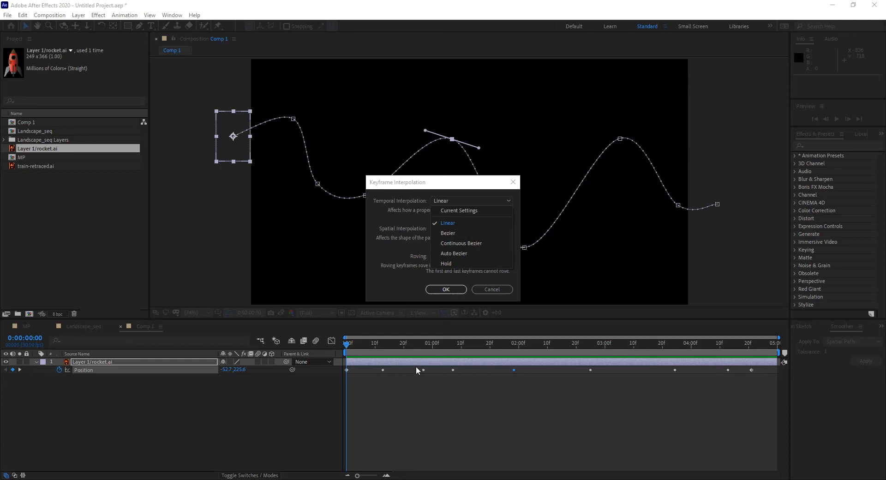
pyautogui.click(492, 290)
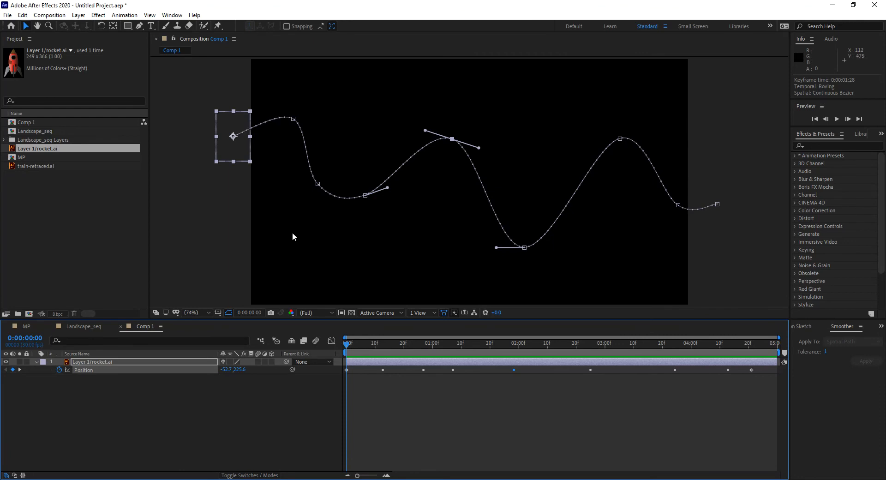
# - Set the rocket layer's Auto-Orientation to Orient Along Path and scrub through the motion
pyautogui.moveTo(347, 351); pyautogui.dragTo(329, 341)
pyautogui.click(78, 17)
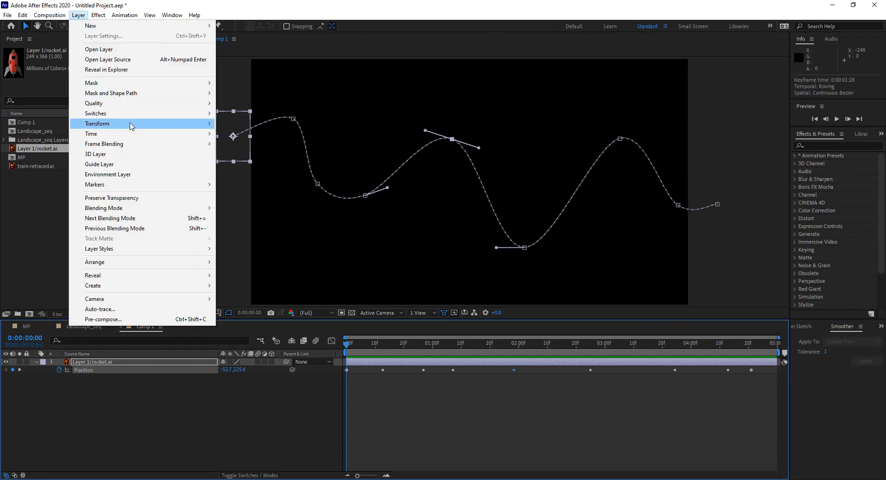
pyautogui.moveTo(131, 124)
pyautogui.click(301, 283)
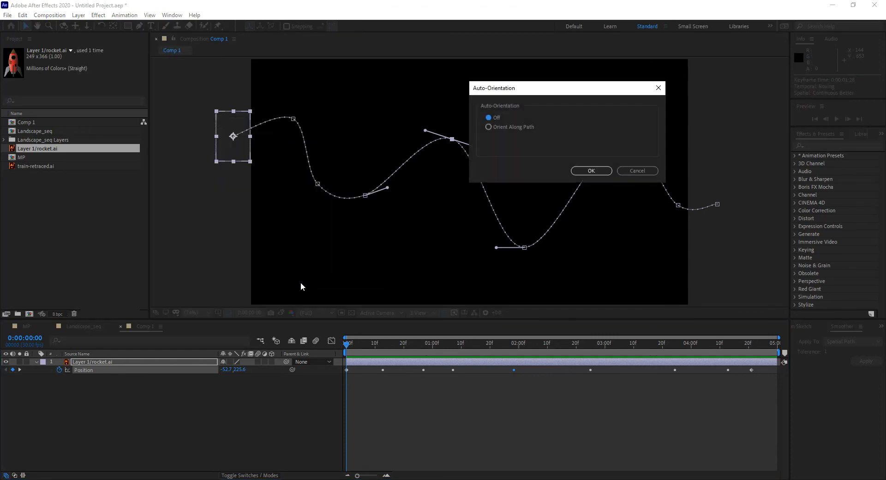
pyautogui.click(508, 126)
pyautogui.click(589, 171)
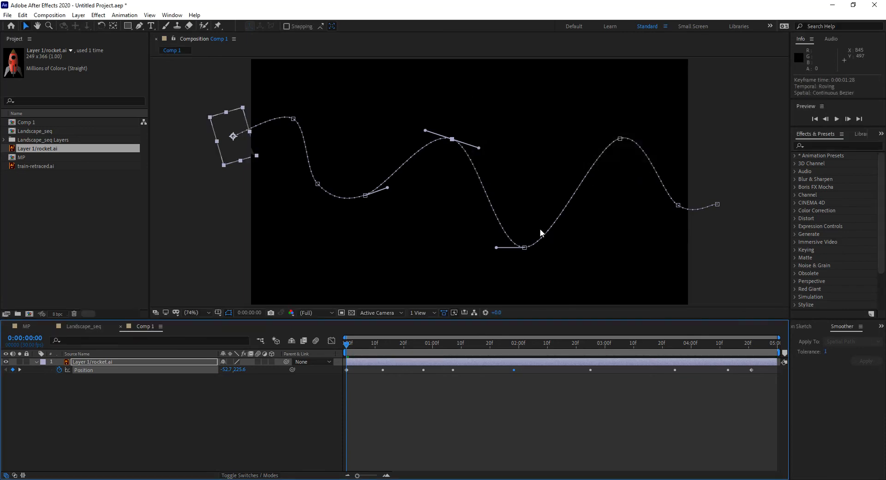
pyautogui.moveTo(347, 345); pyautogui.dragTo(320, 332)
# - Set the rocket layer's Rotation to 90° and preview its flight along the path
pyautogui.click(109, 361)
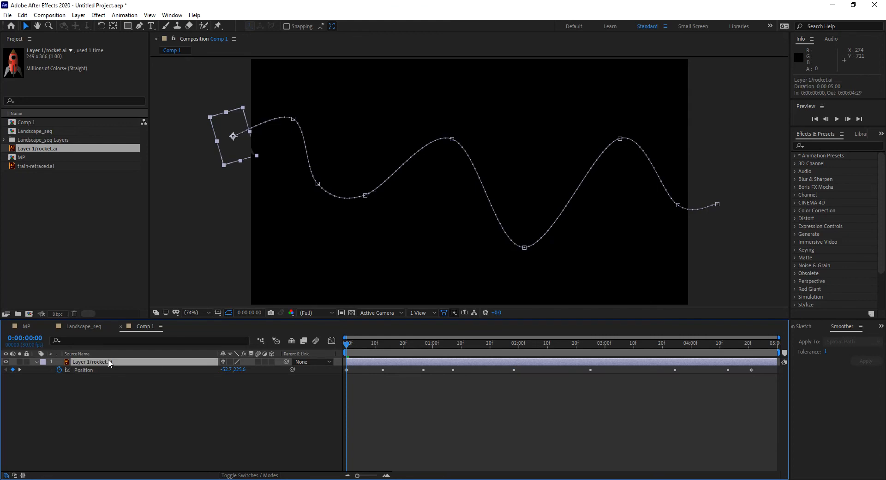
pyautogui.press('r')
pyautogui.moveTo(365, 345); pyautogui.dragTo(338, 353)
pyautogui.click(234, 370)
pyautogui.write('90')
pyautogui.press('Return')
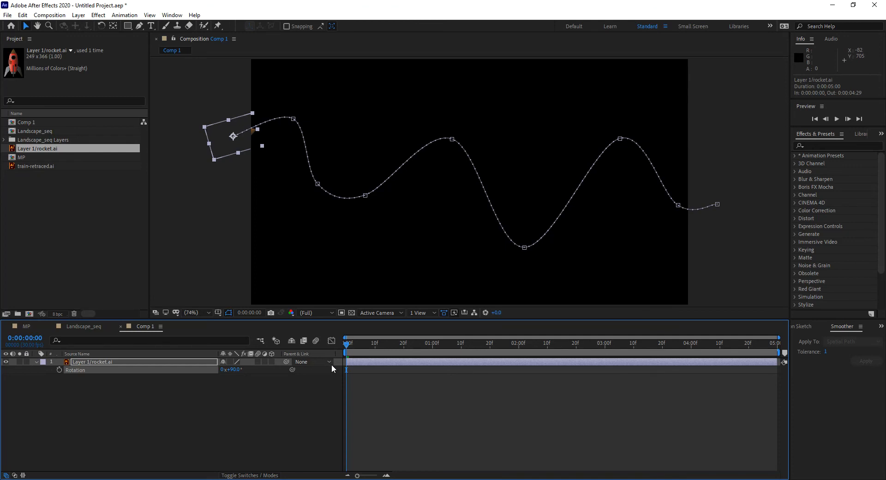
pyautogui.press('space')
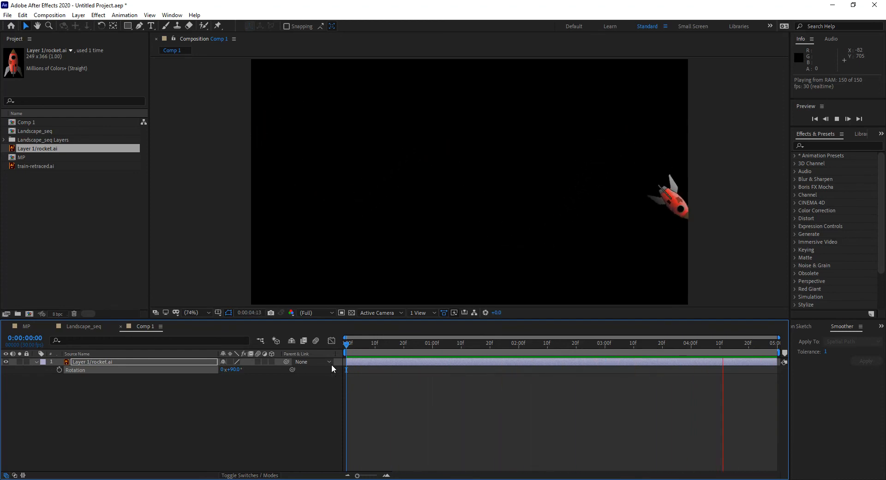
pyautogui.press('space')
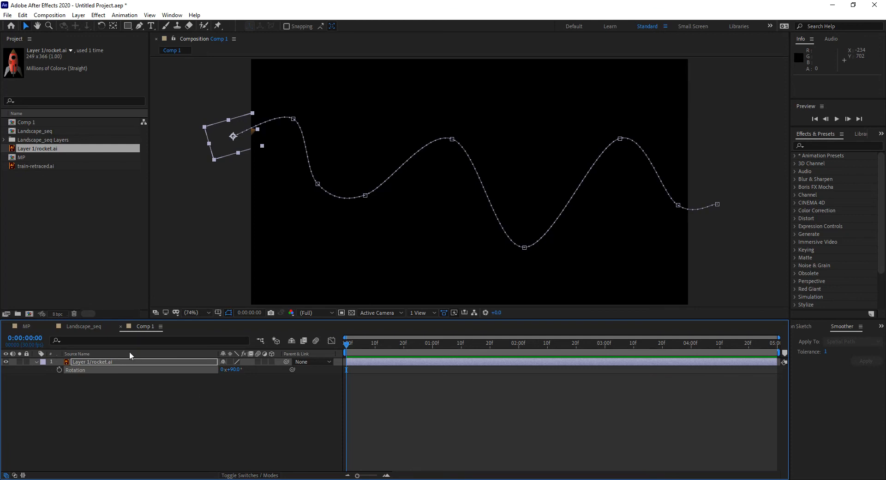
# - Add another rocket.ai layer to Comp 1, turn off the original rocket's visibility and conceal it in the timeline as a shy layer
pyautogui.moveTo(21, 151); pyautogui.dragTo(54, 358)
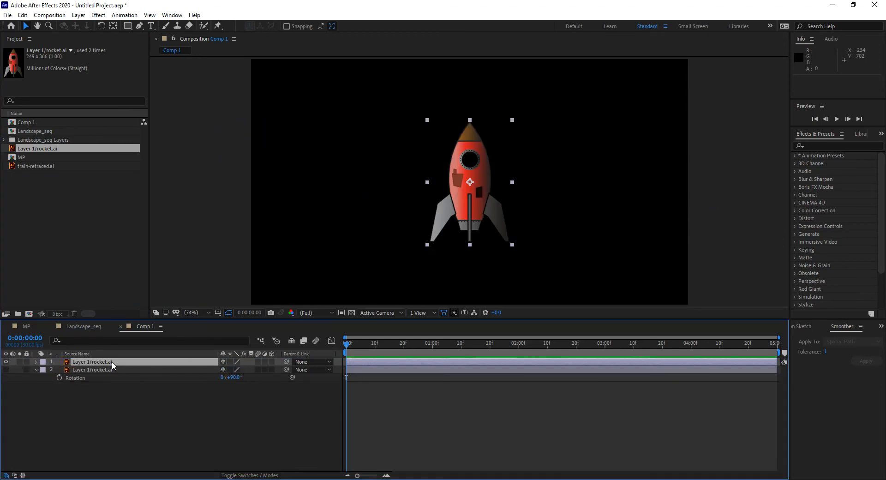
pyautogui.click(445, 182)
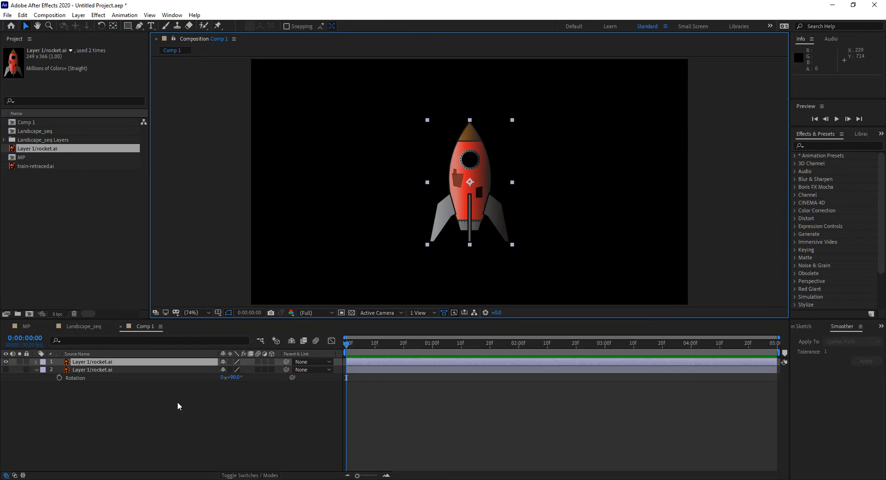
pyautogui.click(223, 370)
pyautogui.click(287, 341)
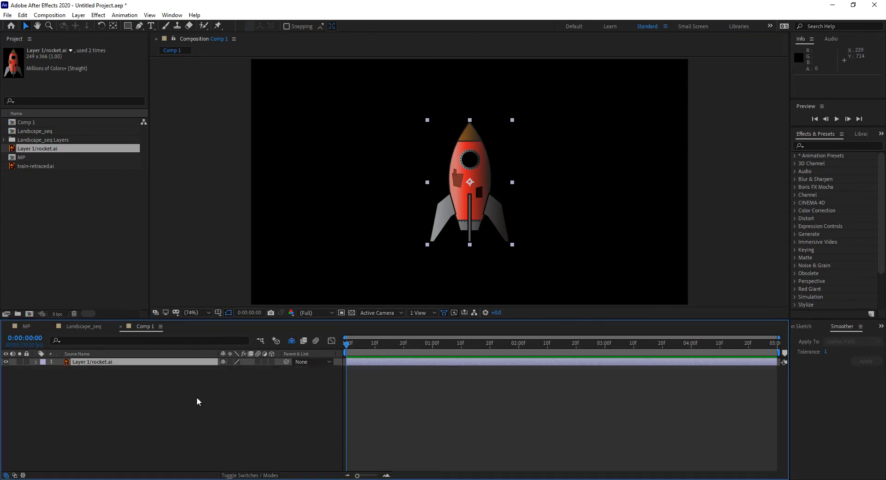
# - Reveal the new rocket layer's Position property and set a keyframe for it at the start of the composition
pyautogui.click(186, 364)
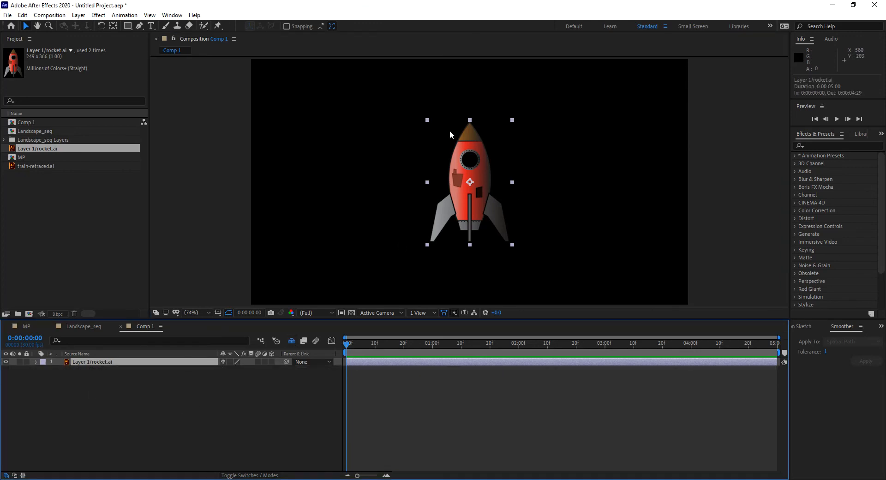
pyautogui.press('s')
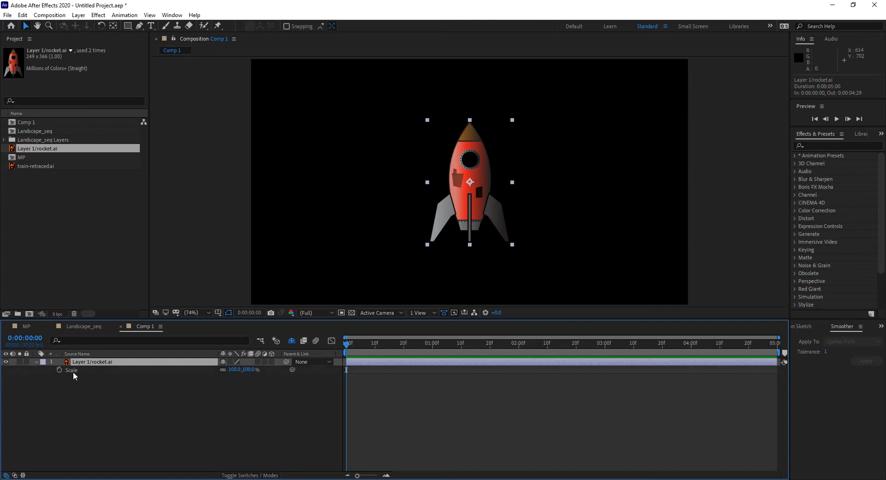
pyautogui.click(148, 390)
pyautogui.click(141, 362)
pyautogui.press('p')
pyautogui.click(59, 370)
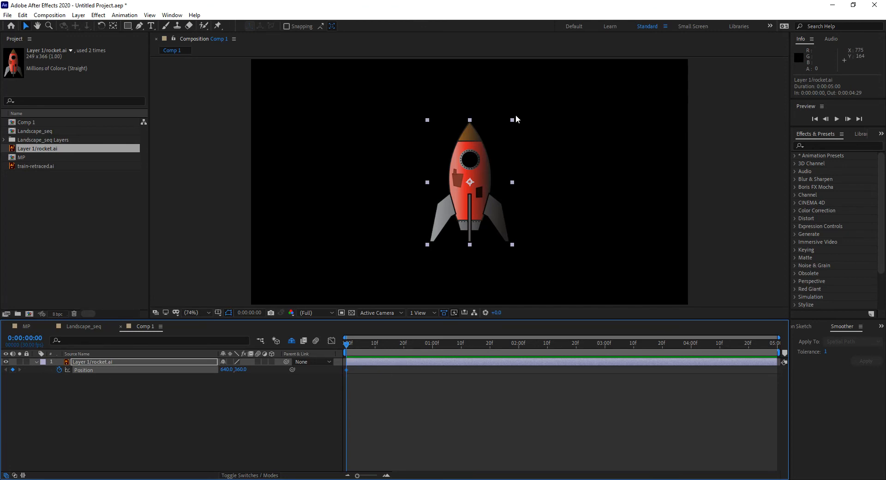
# - Set the new rocket's Position to 641, 361 at 0:00:04:29, and return to the start of the composition
pyautogui.moveTo(347, 343); pyautogui.dragTo(803, 403)
pyautogui.click(228, 370)
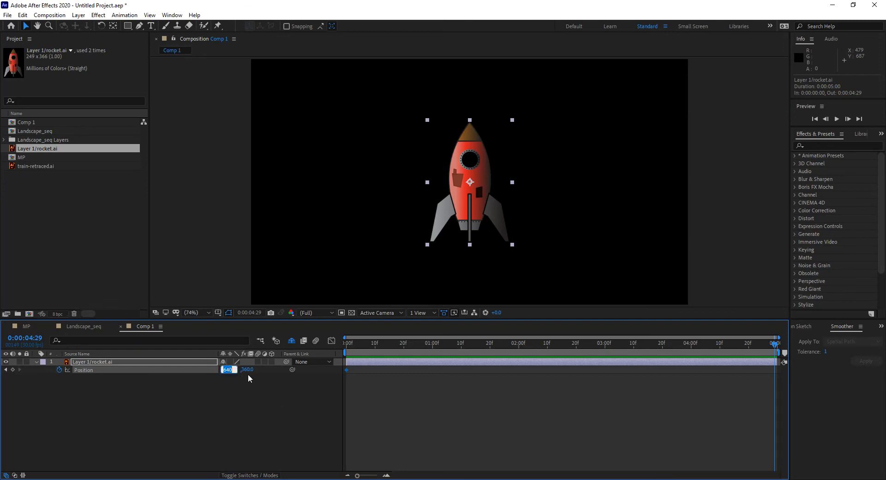
pyautogui.write('641')
pyautogui.press('Return')
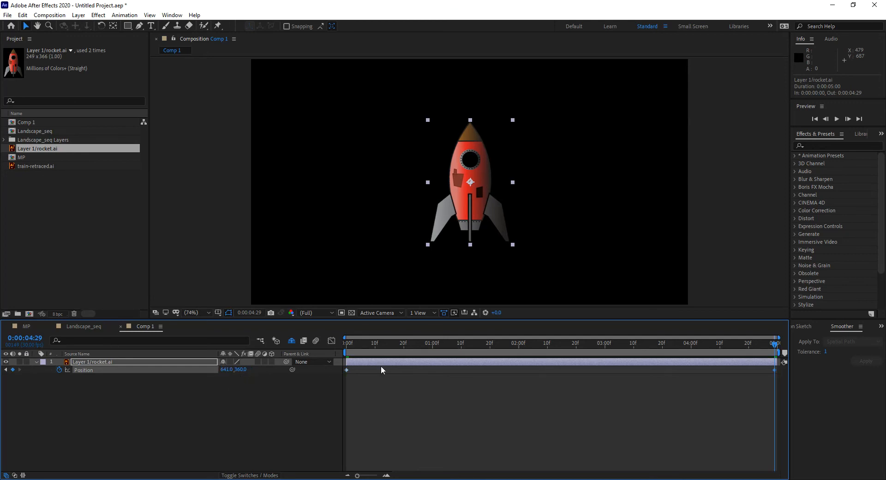
pyautogui.click(240, 369)
pyautogui.write('361')
pyautogui.press('Return')
pyautogui.moveTo(355, 345); pyautogui.dragTo(194, 398)
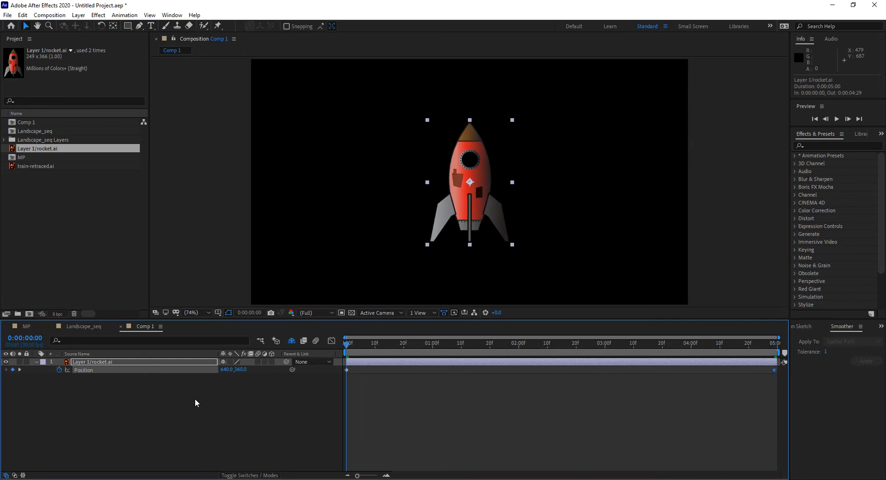
# - Select both Position keyframes of the new rocket and open the Wiggler
pyautogui.moveTo(335, 380); pyautogui.dragTo(780, 372)
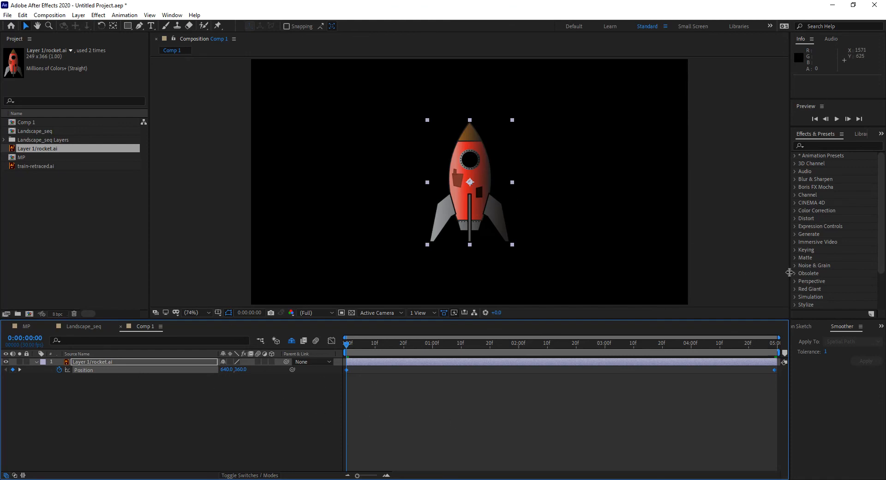
pyautogui.moveTo(340, 381); pyautogui.dragTo(782, 368)
pyautogui.click(173, 15)
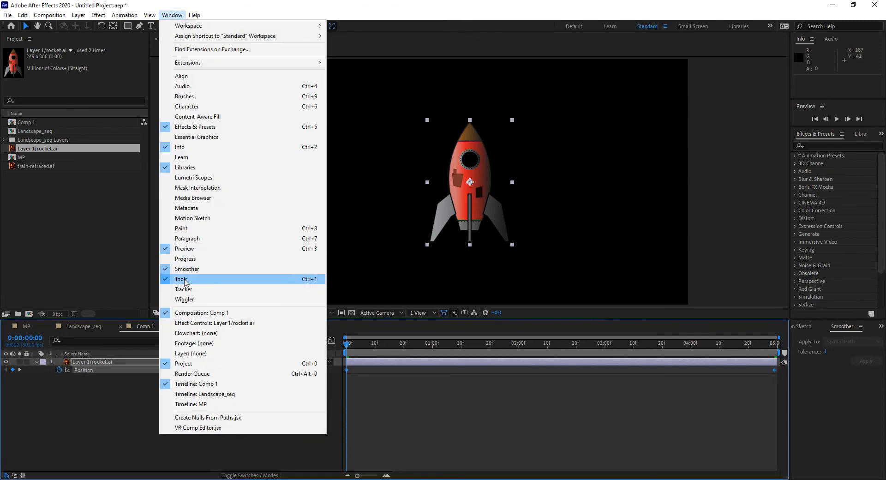
pyautogui.click(185, 299)
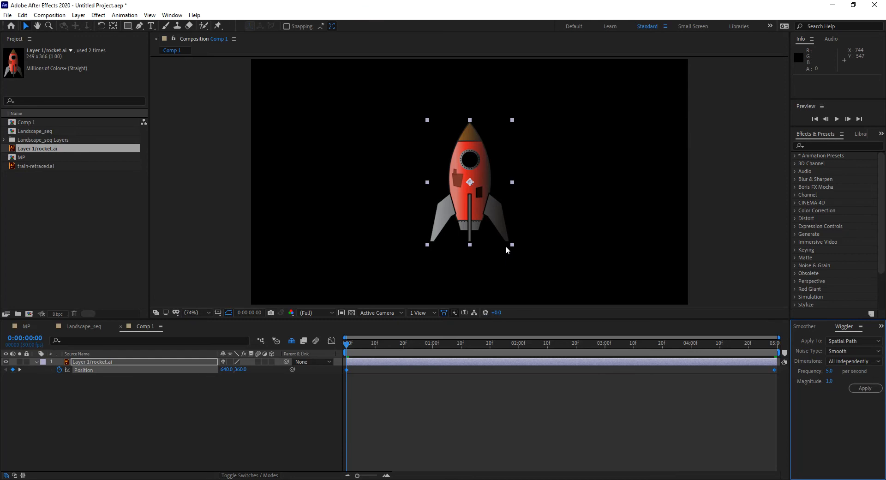
# - Set the Wiggler to apply to Spatial Path with Jagged noise and dimensions varied All Independently
pyautogui.click(848, 340)
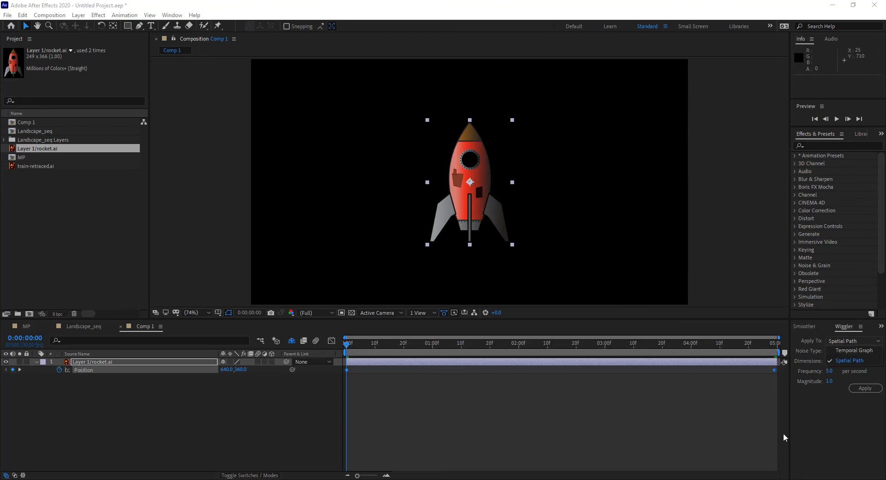
pyautogui.click(834, 362)
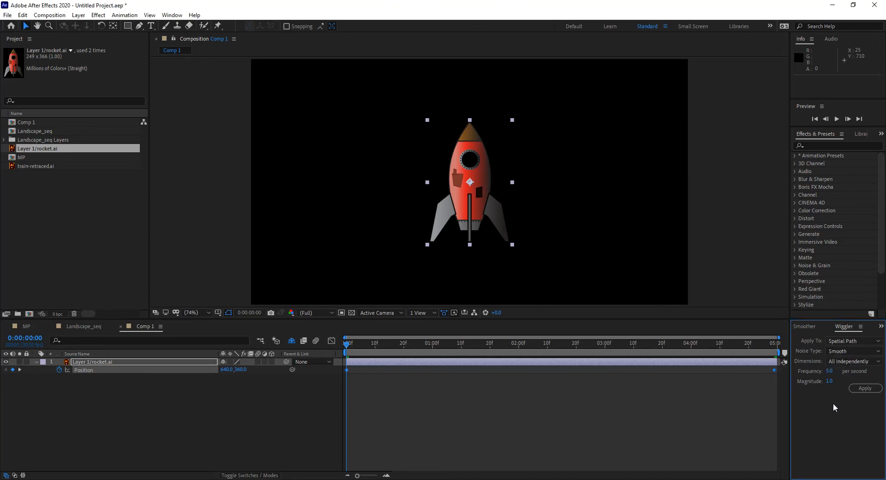
pyautogui.click(836, 351)
pyautogui.click(843, 370)
pyautogui.click(835, 360)
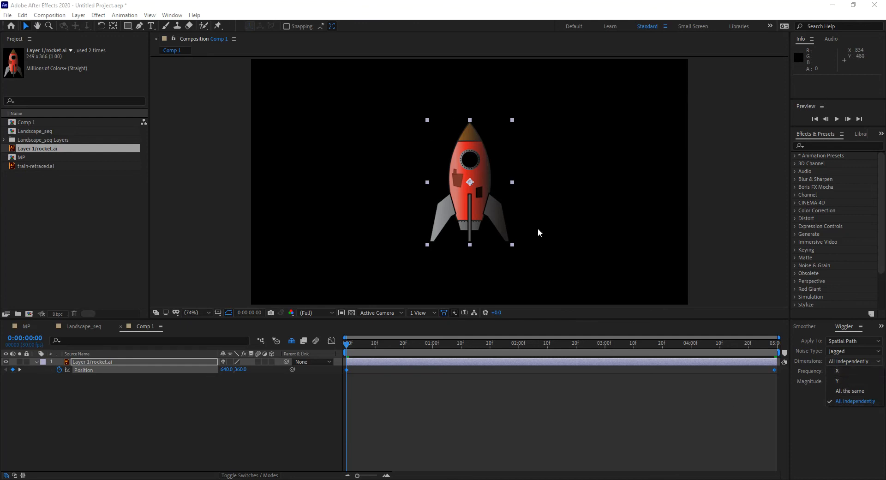
pyautogui.click(848, 402)
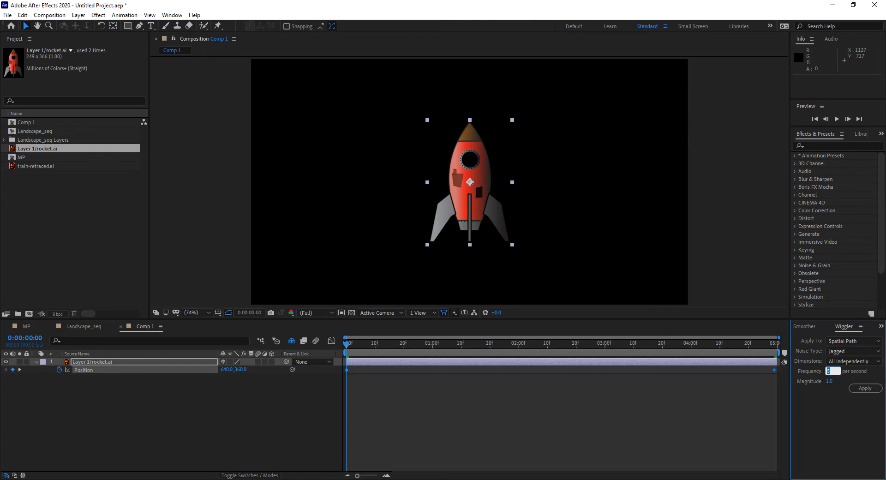
# - Apply the Wiggler with a frequency of 20 per second and a magnitude of 20, and preview the shaking rocket
pyautogui.write('0')
pyautogui.click(829, 382)
pyautogui.write('20')
pyautogui.click(864, 389)
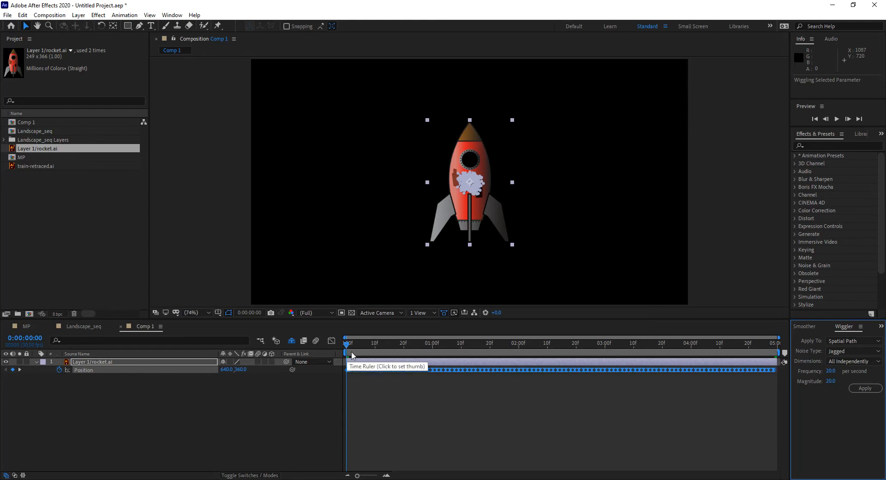
pyautogui.press('space')
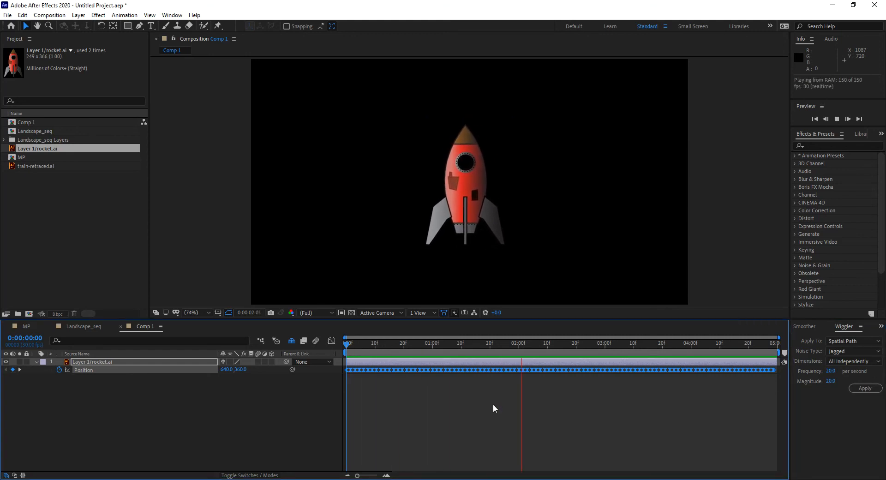
pyautogui.press('space')
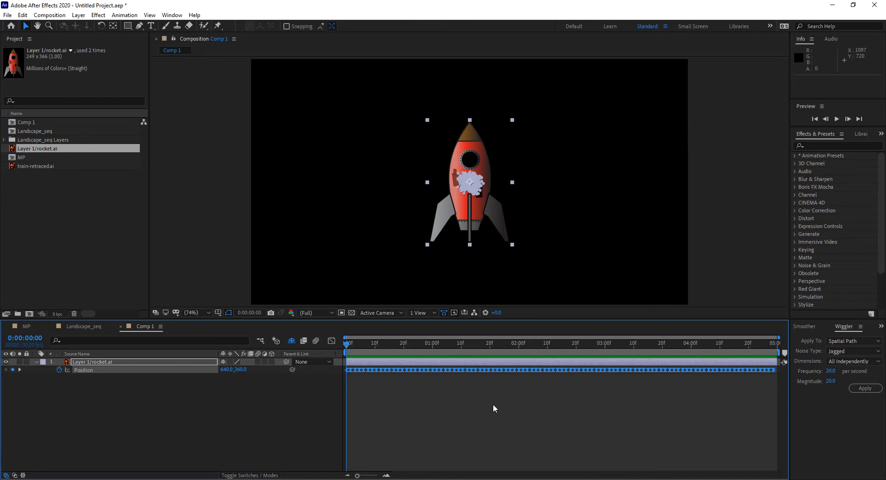
# - Enable motion blur for the wiggling rocket layer and preview the animation
pyautogui.click(259, 362)
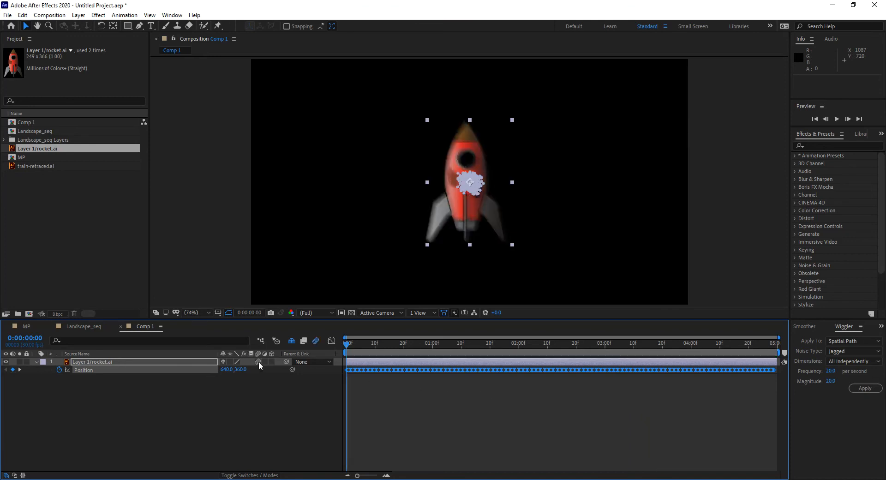
pyautogui.press('space')
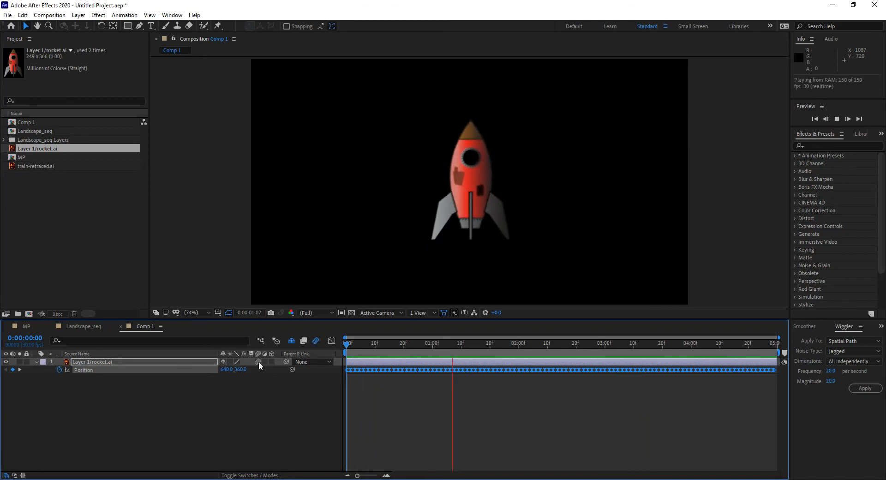